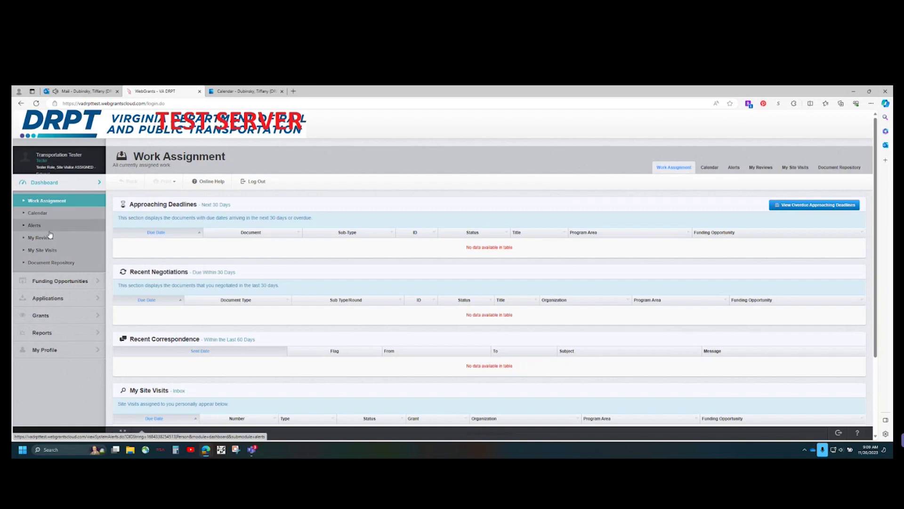
- Open the FTA 5310 Human Services Other Capital FY25 grant from the current grants and display its General Information component
{"action": "left_click", "coordinate": [60, 320]}
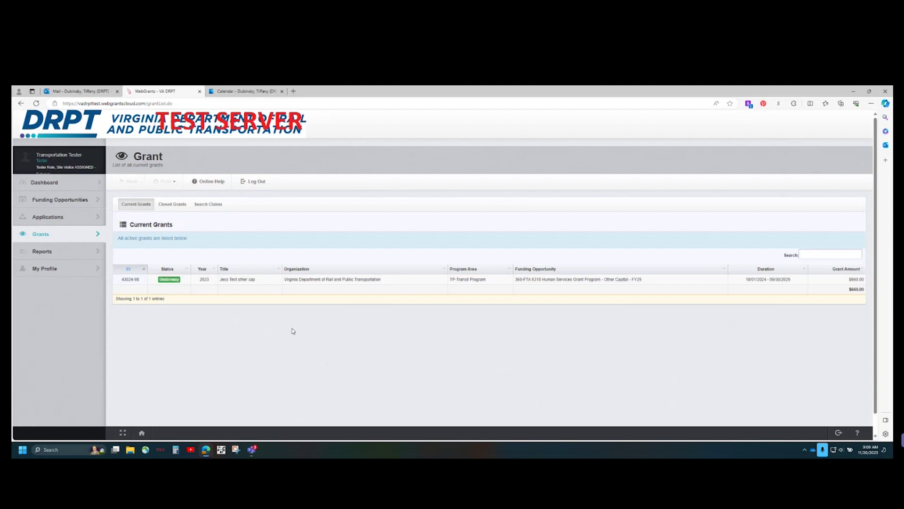
{"action": "scroll", "coordinate": [292, 333], "scroll_direction": "down", "scroll_amount": 1}
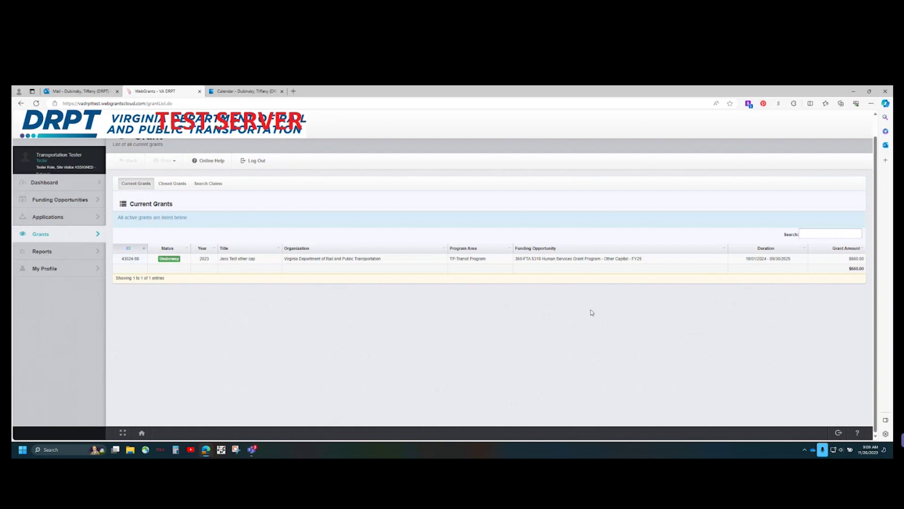
{"action": "left_click", "coordinate": [356, 261]}
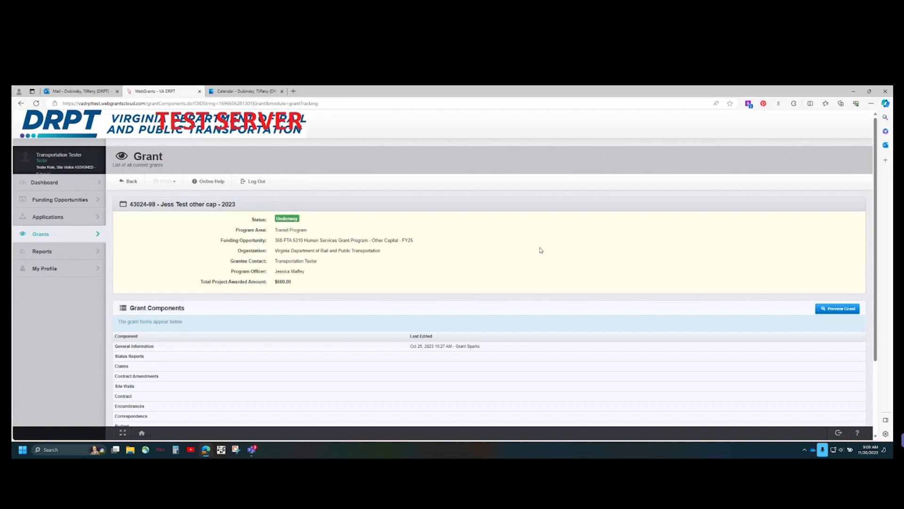
{"action": "scroll", "coordinate": [541, 250], "scroll_direction": "down", "scroll_amount": 1}
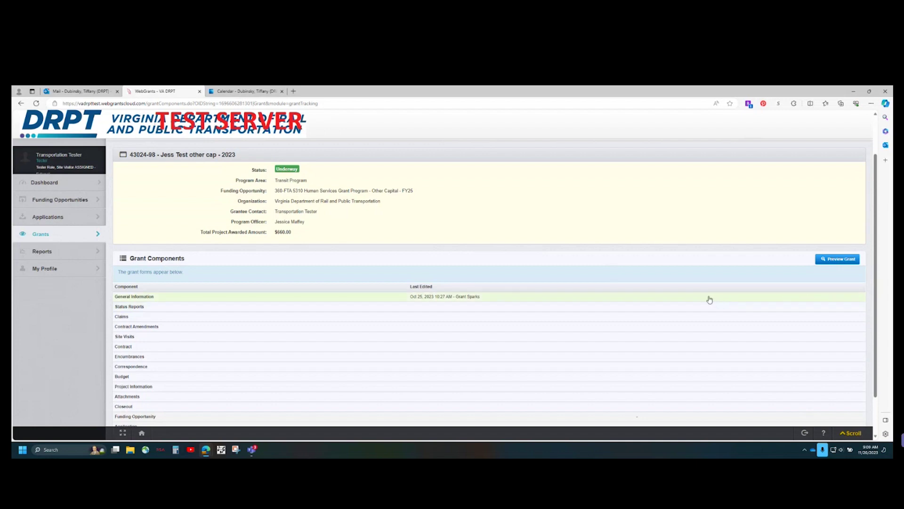
{"action": "scroll", "coordinate": [673, 257], "scroll_direction": "down", "scroll_amount": 1}
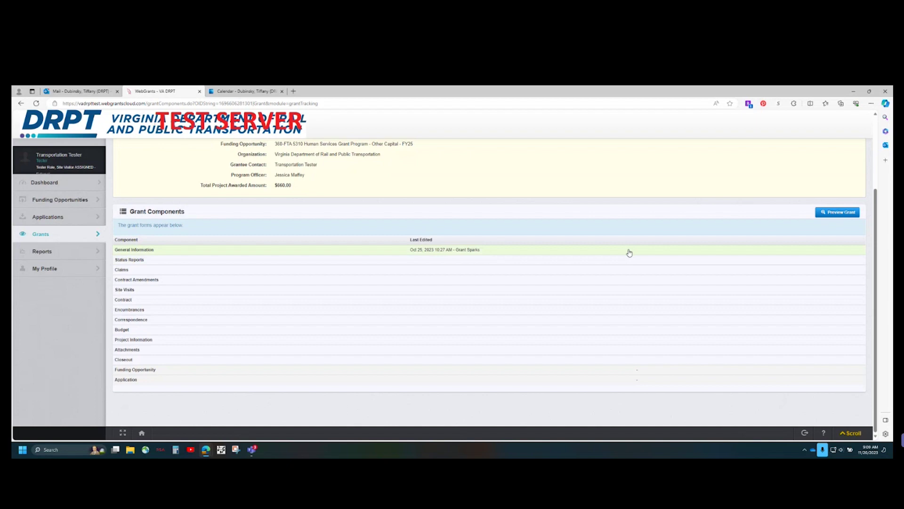
{"action": "left_click", "coordinate": [189, 253]}
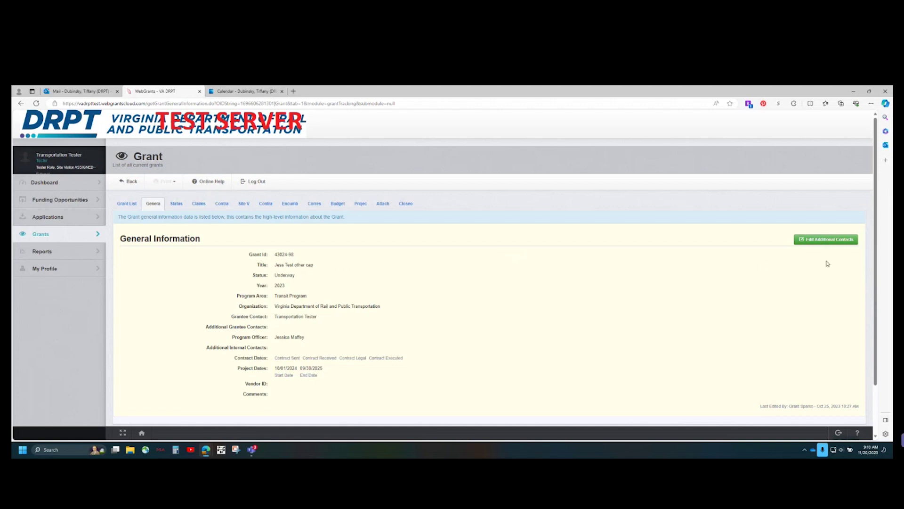
- Add a staff member as an additional grantee contact in the grant's General Information and save the change
{"action": "left_click", "coordinate": [851, 244]}
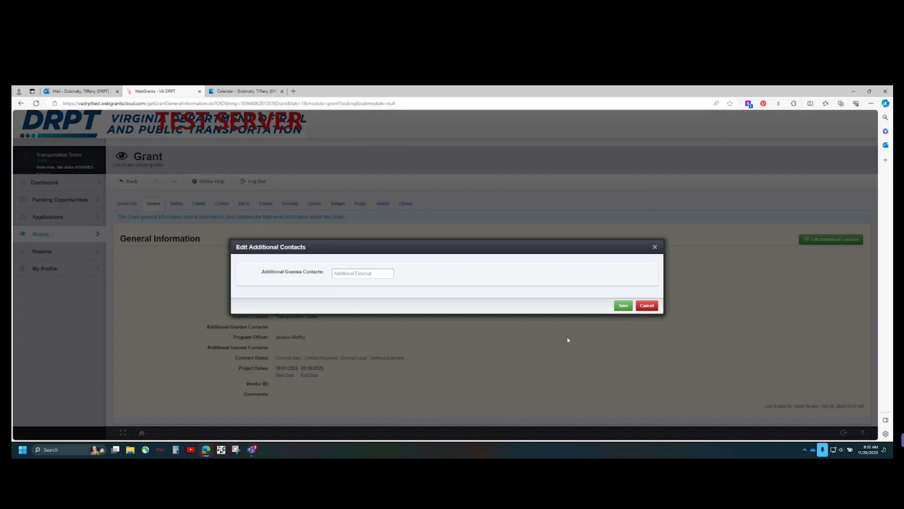
{"action": "left_click", "coordinate": [354, 277]}
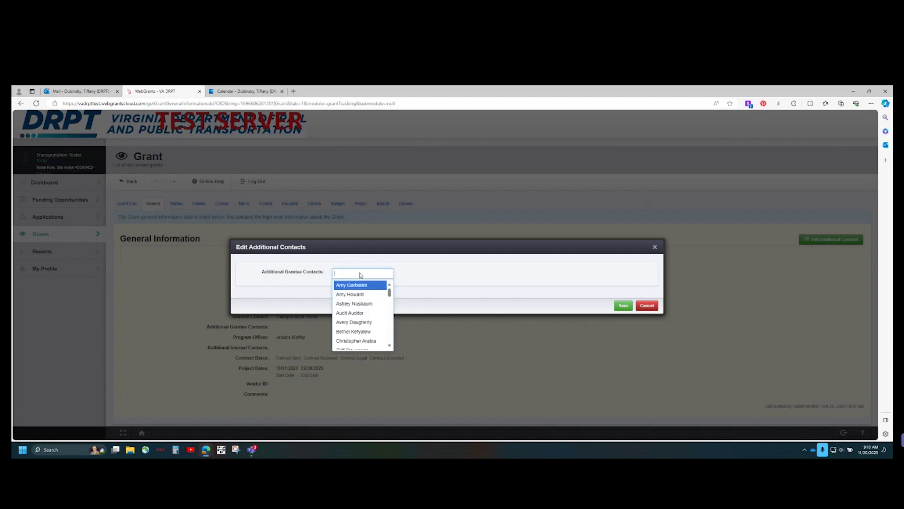
{"action": "scroll", "coordinate": [379, 297], "scroll_direction": "down", "scroll_amount": 8}
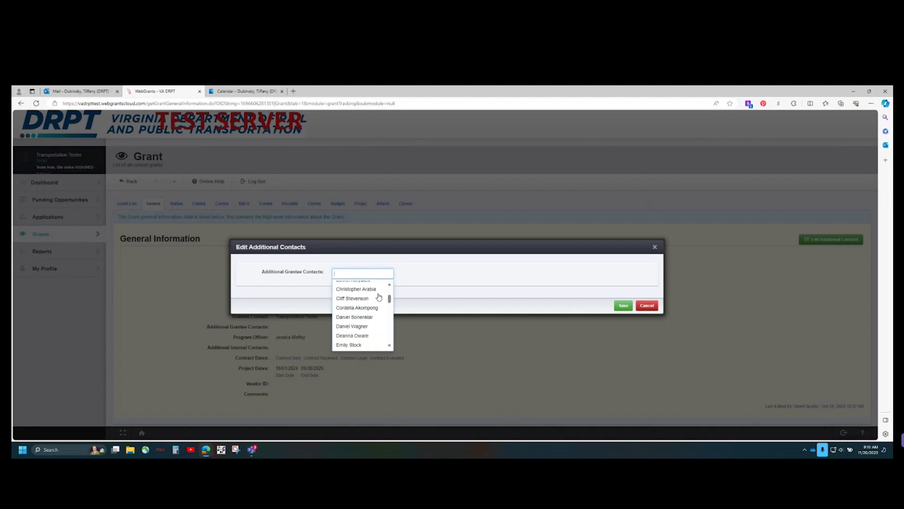
{"action": "scroll", "coordinate": [379, 297], "scroll_direction": "down", "scroll_amount": 10}
{"action": "scroll", "coordinate": [379, 297], "scroll_direction": "down", "scroll_amount": 10}
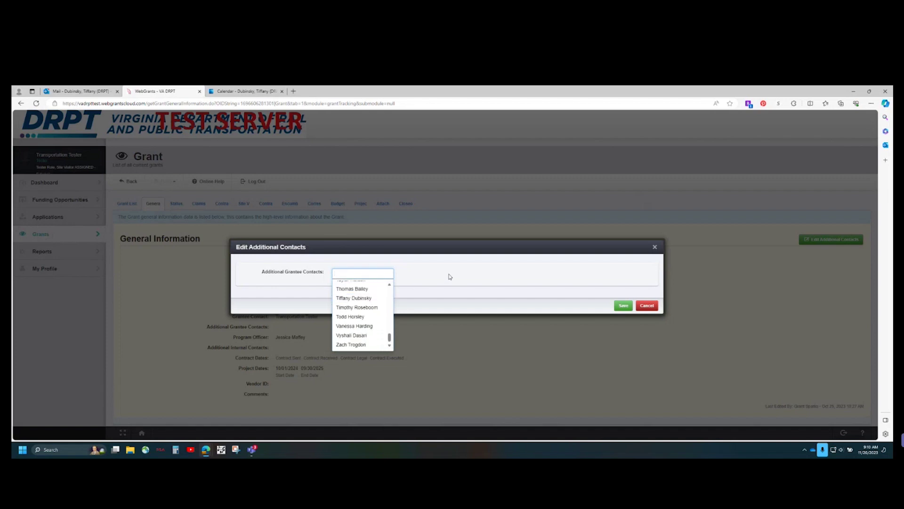
{"action": "left_click", "coordinate": [376, 298]}
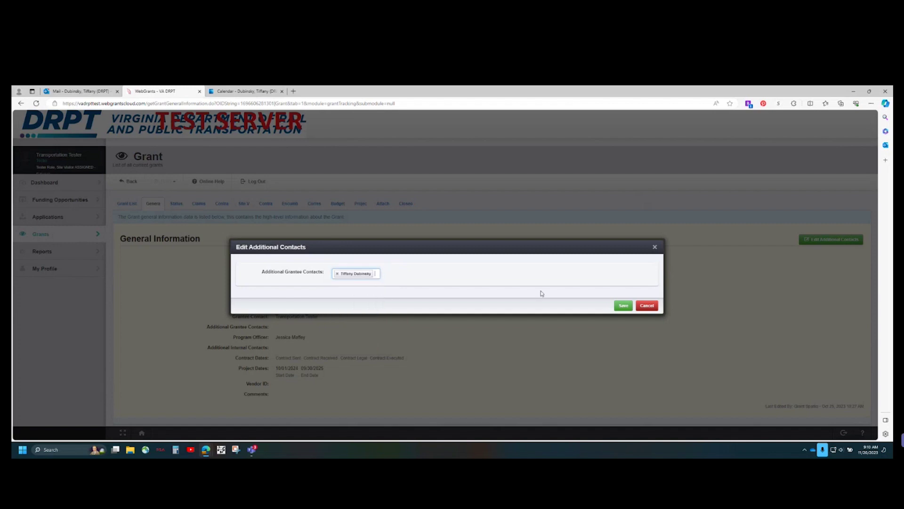
{"action": "left_click", "coordinate": [625, 309]}
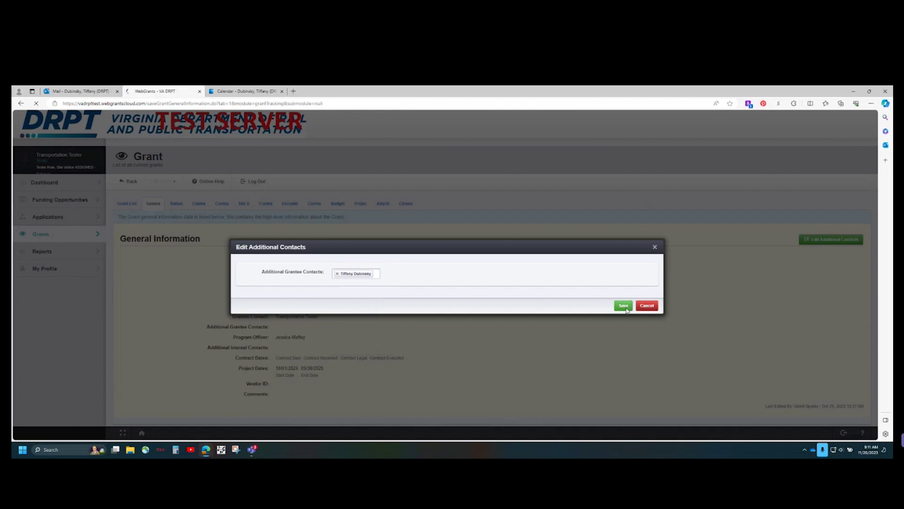
{"action": "scroll", "coordinate": [583, 285], "scroll_direction": "down", "scroll_amount": 1}
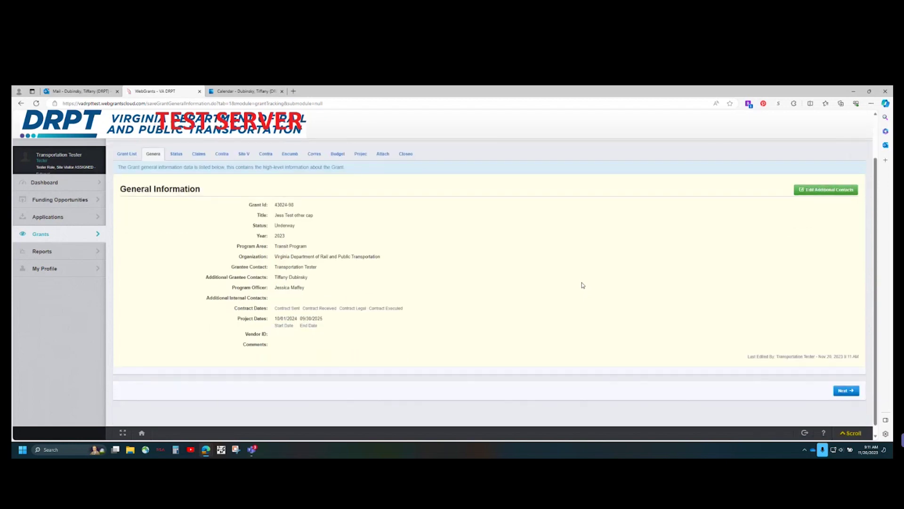
{"action": "scroll", "coordinate": [583, 285], "scroll_direction": "up", "scroll_amount": 1}
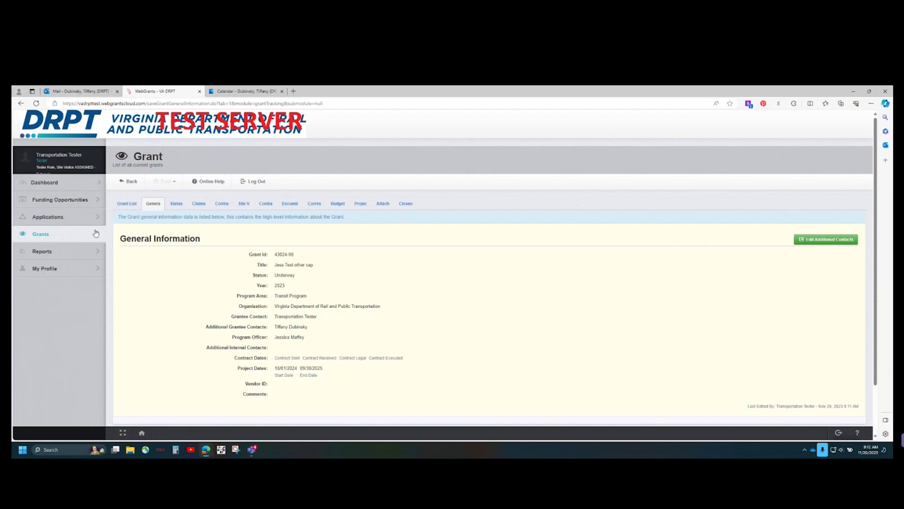
- Open the Submitted Applications list and look through the current applications
{"action": "left_click", "coordinate": [69, 223]}
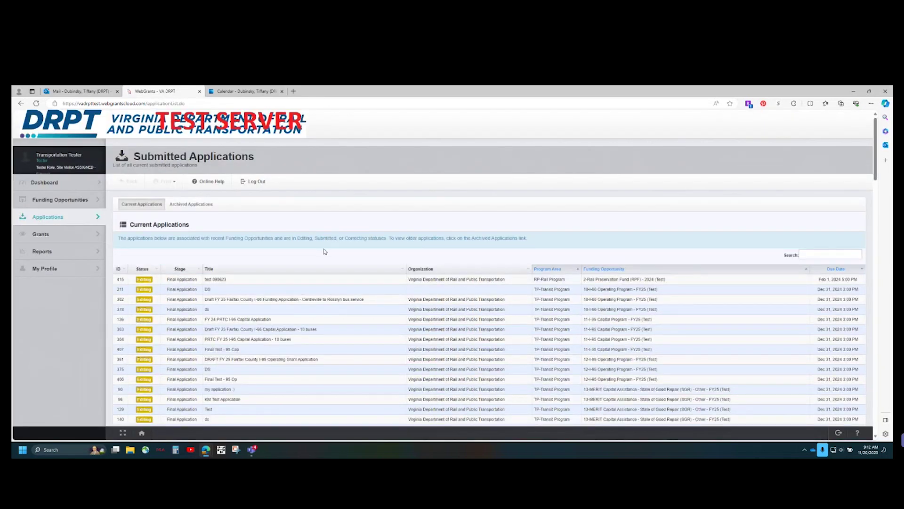
{"action": "scroll", "coordinate": [324, 251], "scroll_direction": "down", "scroll_amount": 5}
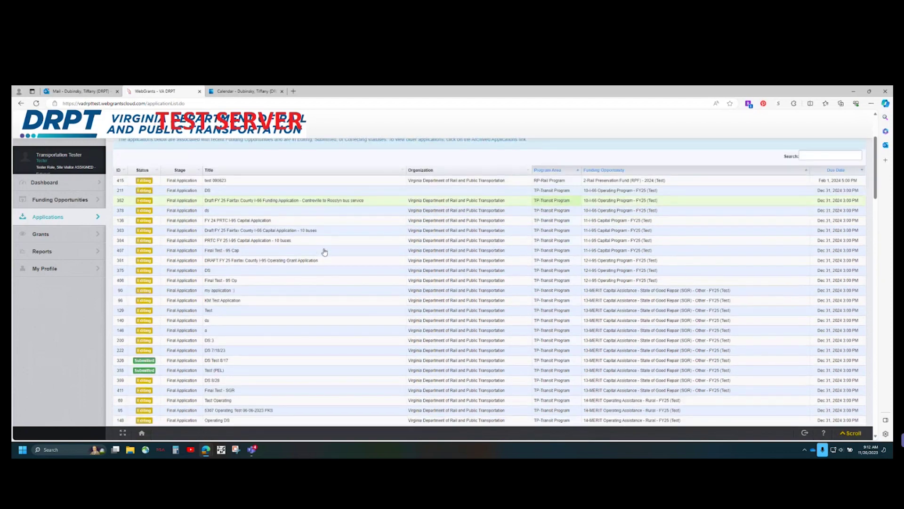
{"action": "scroll", "coordinate": [324, 251], "scroll_direction": "down", "scroll_amount": 1}
{"action": "scroll", "coordinate": [324, 251], "scroll_direction": "up", "scroll_amount": 6}
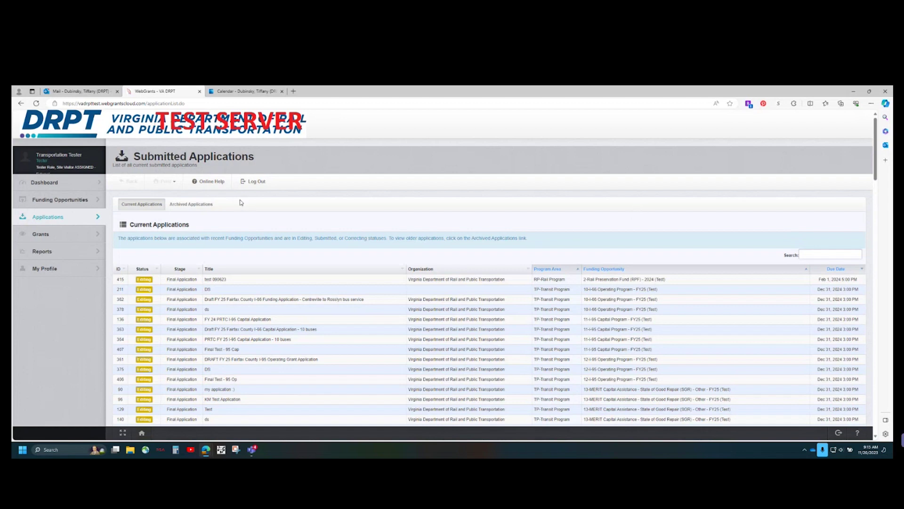
- Open the dashboard's Work Assignment page and highlight the Next 30 Days label of Approaching Deadlines
{"action": "left_click", "coordinate": [71, 187]}
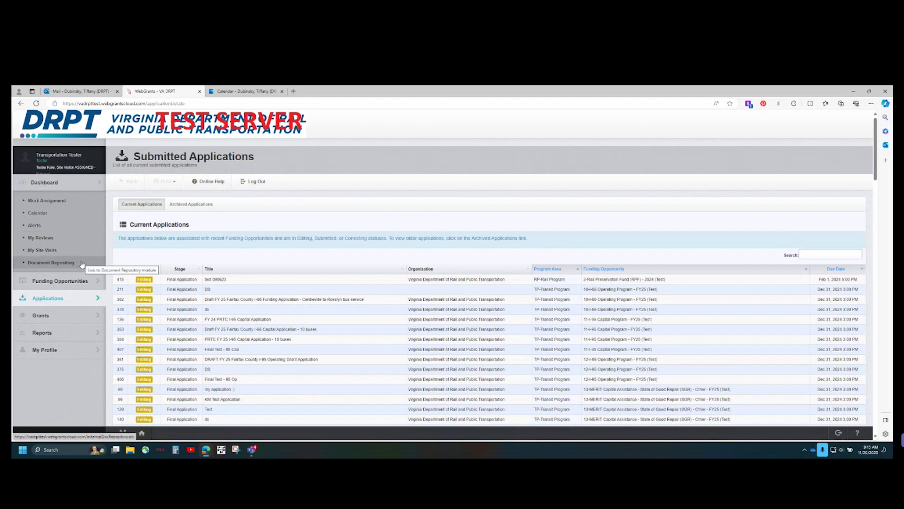
{"action": "left_click", "coordinate": [72, 202]}
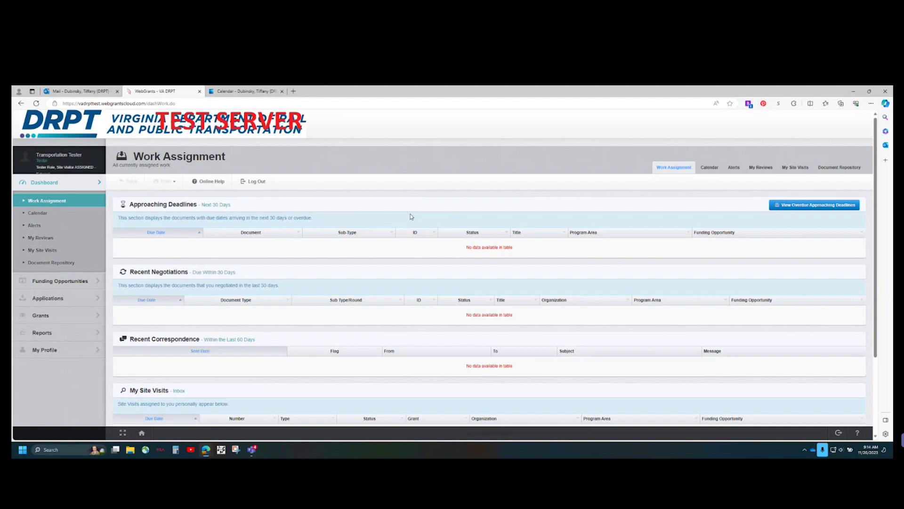
{"action": "left_click_drag", "start_coordinate": [202, 205], "coordinate": [234, 206]}
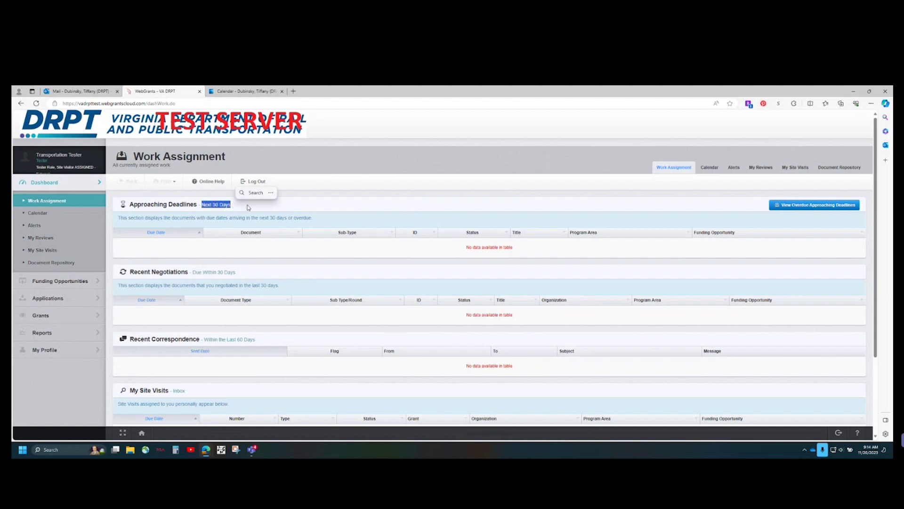
{"action": "left_click", "coordinate": [304, 211]}
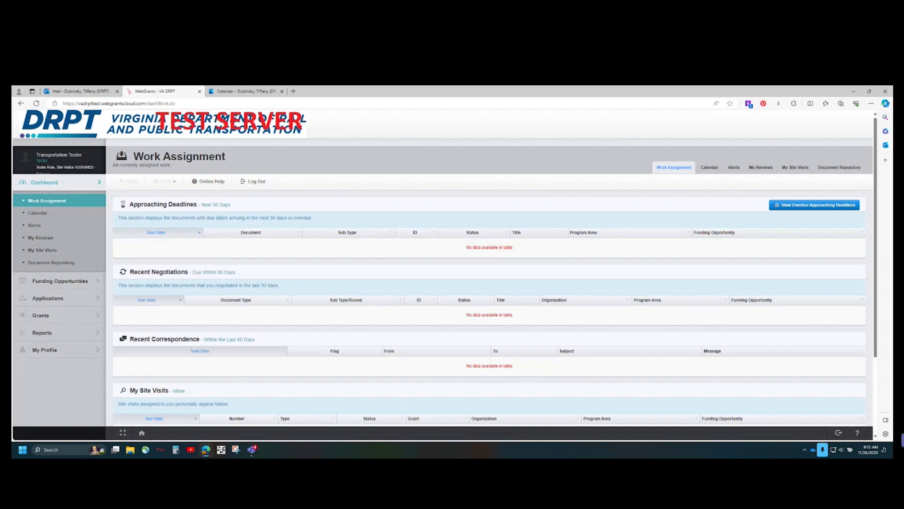
- Display the overdue approaching deadlines and review the remaining Work Assignment sections through Organization Compliance
{"action": "left_click", "coordinate": [841, 210]}
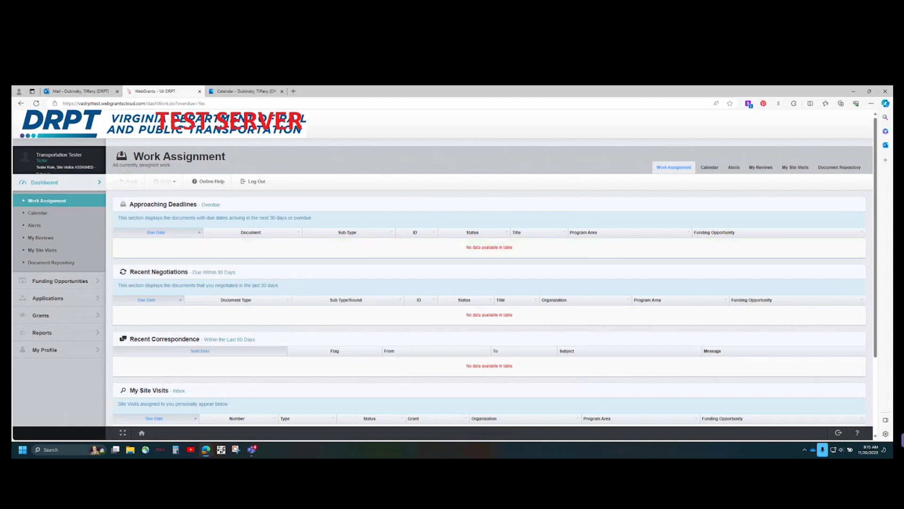
{"action": "scroll", "coordinate": [652, 316], "scroll_direction": "down", "scroll_amount": 2}
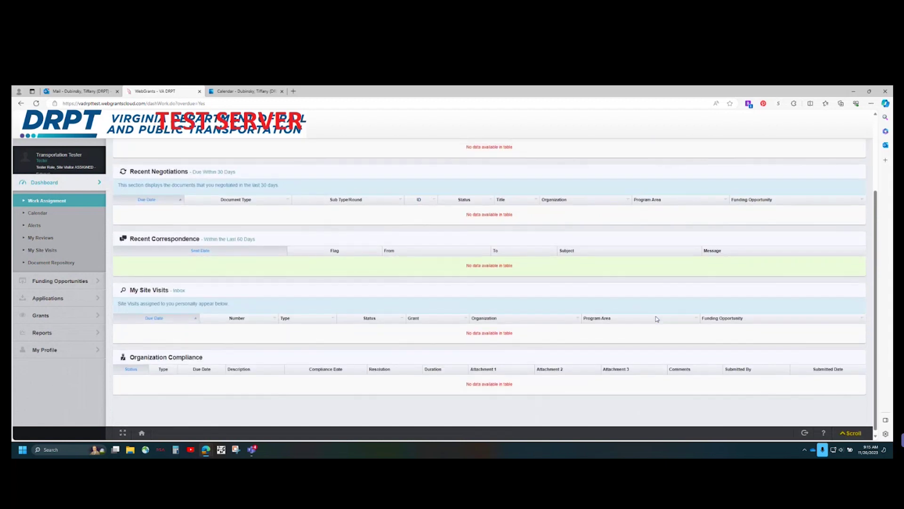
{"action": "scroll", "coordinate": [645, 316], "scroll_direction": "up", "scroll_amount": 2}
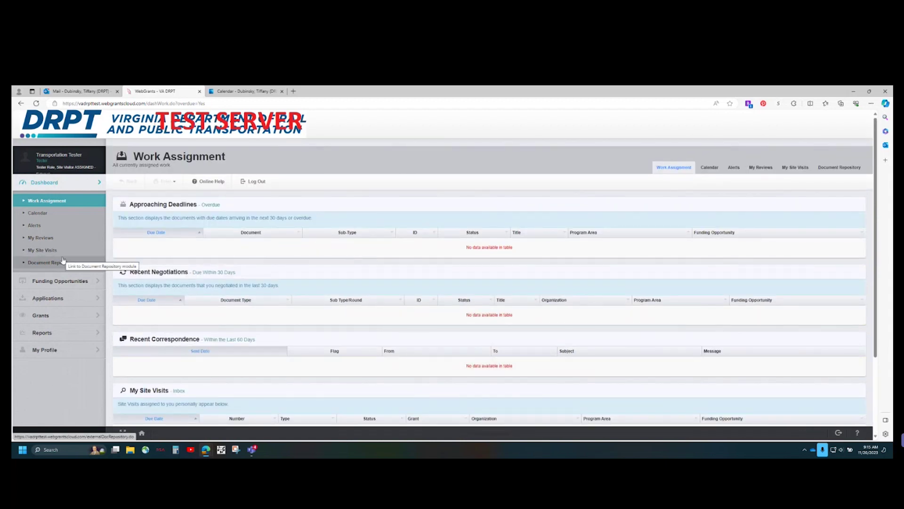
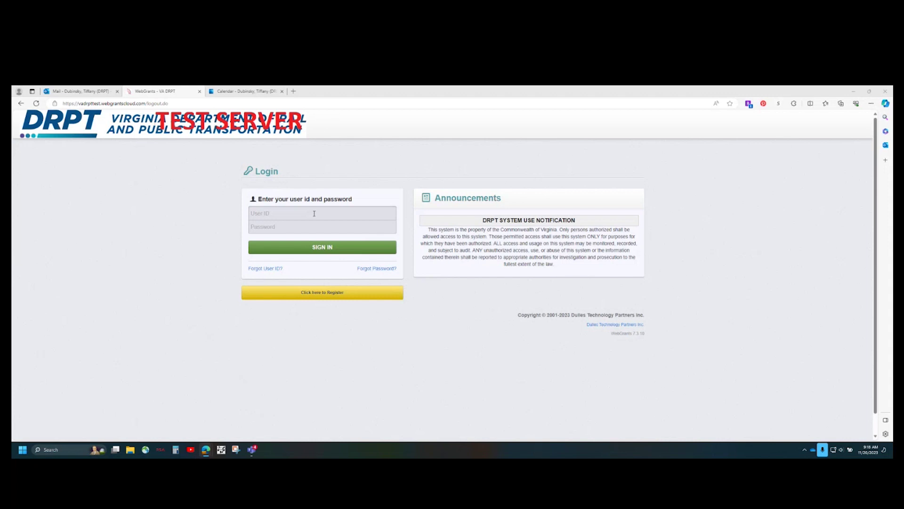
- Sign in to the test server by entering the rail tester account's user ID and password
{"action": "left_click", "coordinate": [314, 214]}
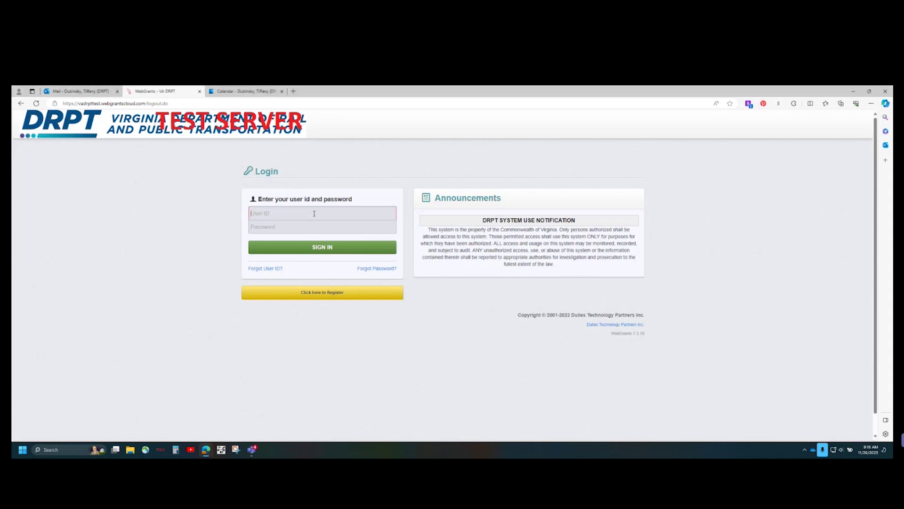
{"action": "type", "text": "rtester1"}
{"action": "key", "text": "Tab"}
{"action": "key", "text": "ctrl+v"}
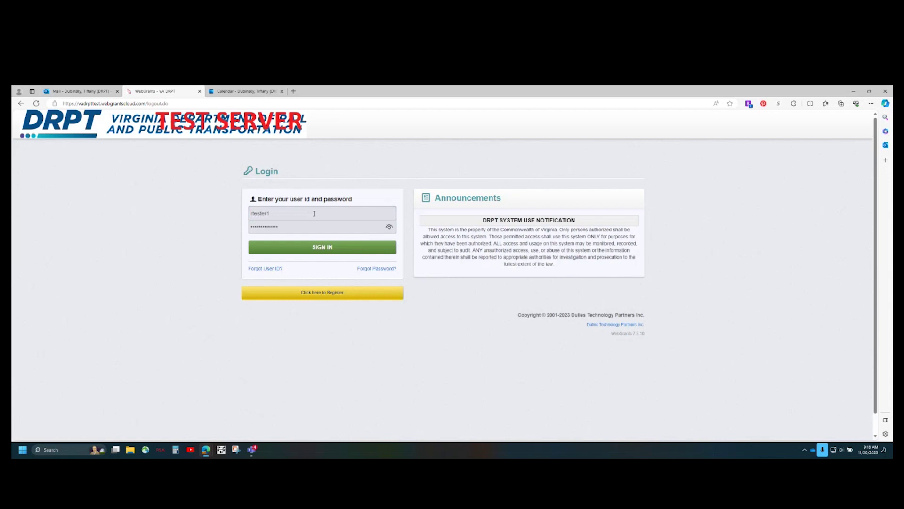
{"action": "left_click", "coordinate": [329, 247]}
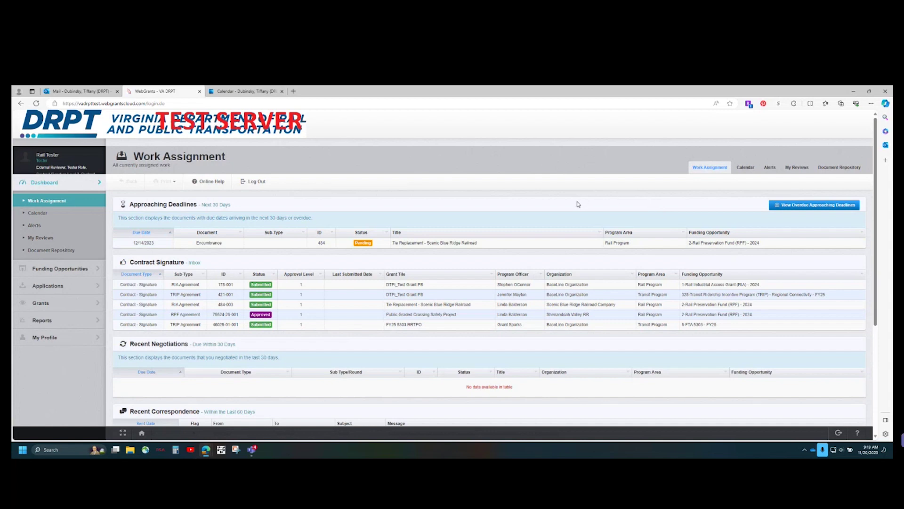
- Open the Tie Replacement - Scenic Blue Ridge Railroad encumbrance from Approaching Deadlines and review the grant's components
{"action": "scroll", "coordinate": [578, 204], "scroll_direction": "down", "scroll_amount": 1}
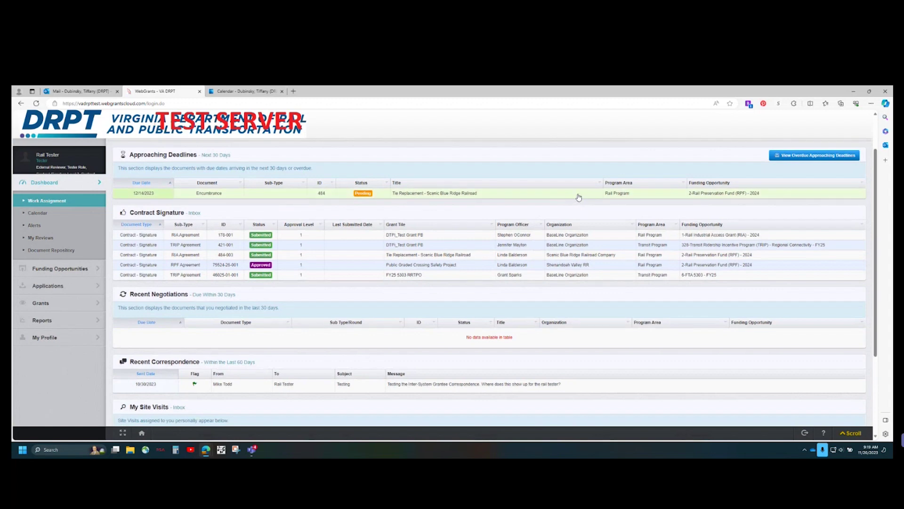
{"action": "left_click", "coordinate": [579, 197]}
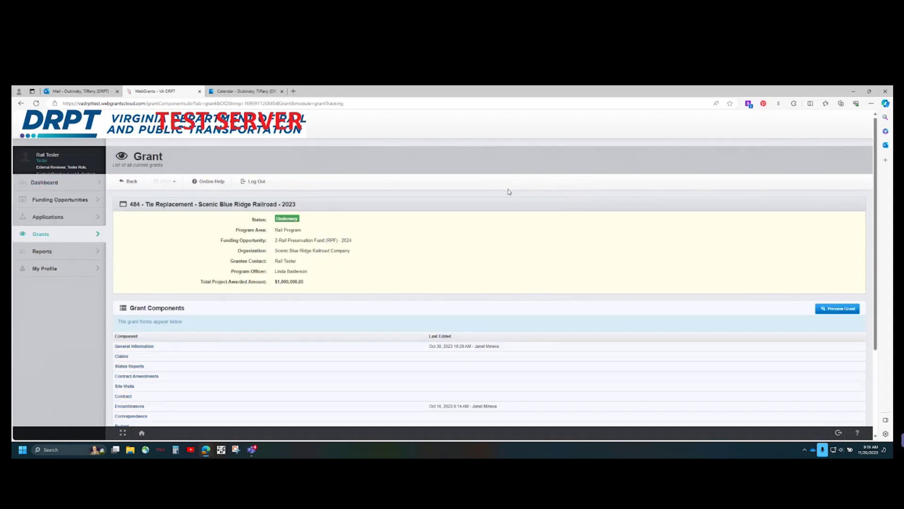
{"action": "scroll", "coordinate": [509, 192], "scroll_direction": "down", "scroll_amount": 1}
{"action": "scroll", "coordinate": [509, 192], "scroll_direction": "down", "scroll_amount": 2}
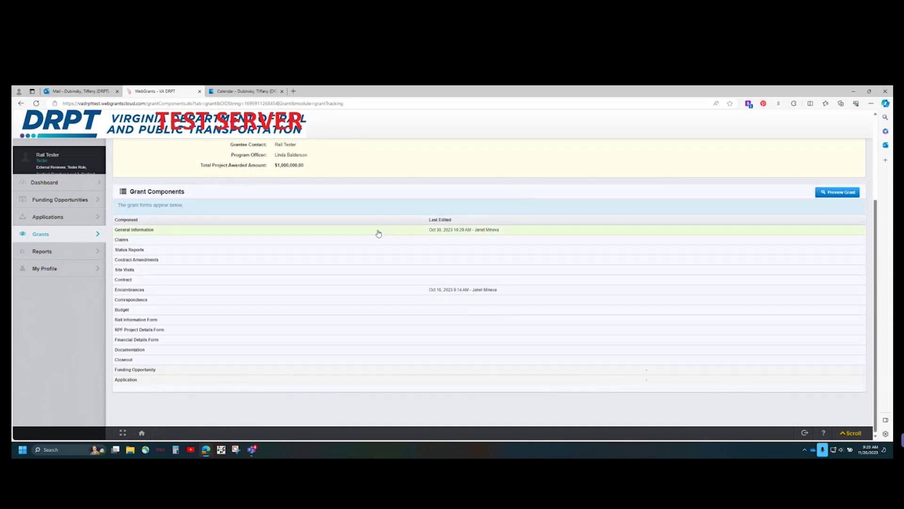
{"action": "scroll", "coordinate": [378, 233], "scroll_direction": "up", "scroll_amount": 2}
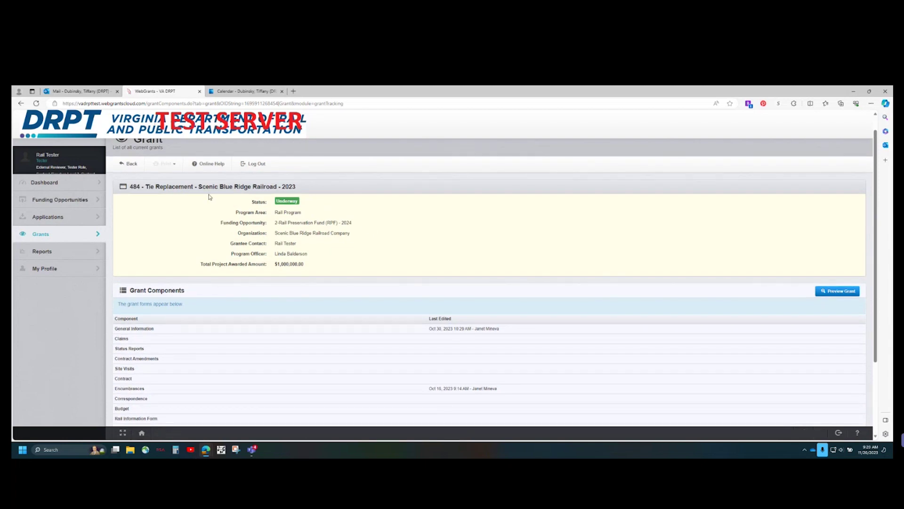
- Leave the Tie Replacement grant and return to the dashboard's Work Assignment page
{"action": "left_click", "coordinate": [136, 168]}
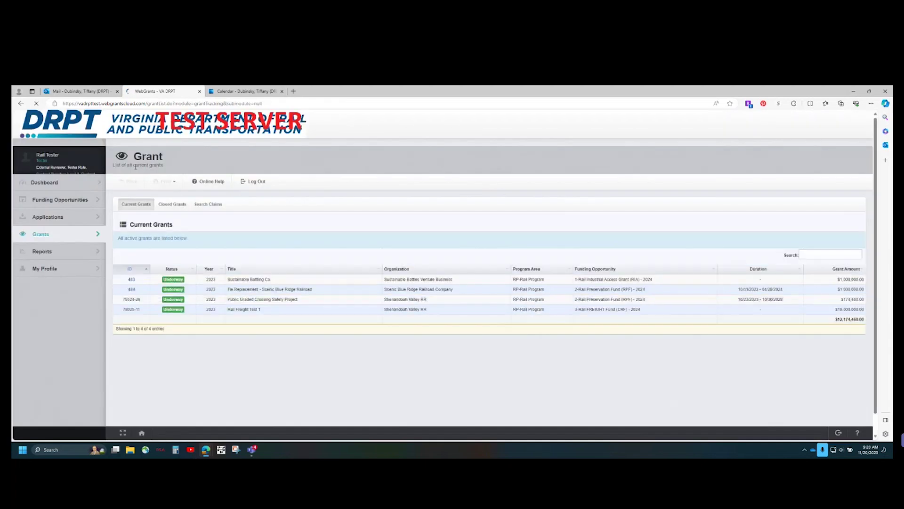
{"action": "left_click", "coordinate": [69, 183]}
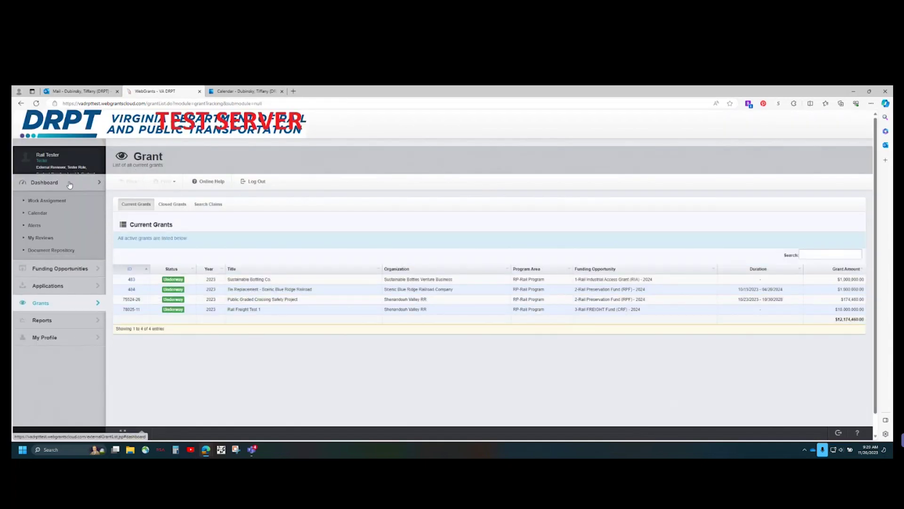
{"action": "left_click", "coordinate": [64, 205]}
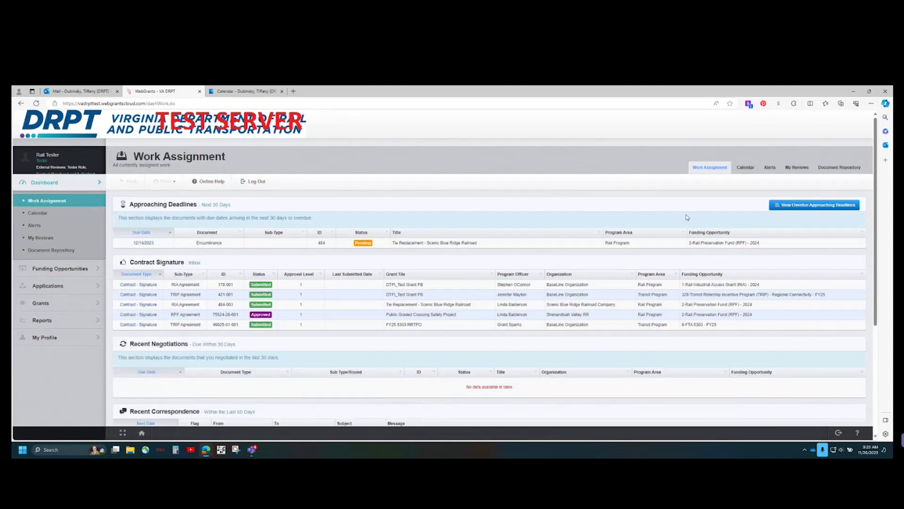
- Display the overdue approaching deadlines, and open the DTPi_Test Grant PB contract under Contract Signature to review its details
{"action": "left_click", "coordinate": [811, 206]}
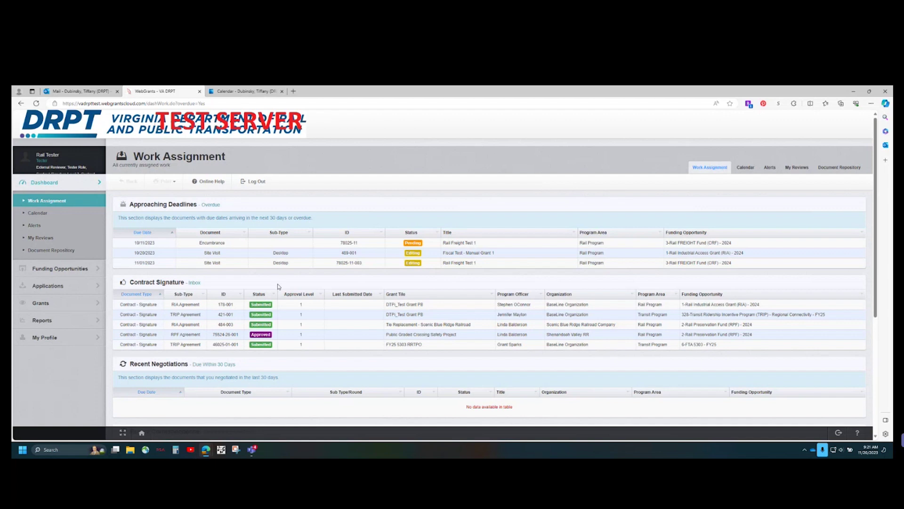
{"action": "left_click", "coordinate": [343, 309]}
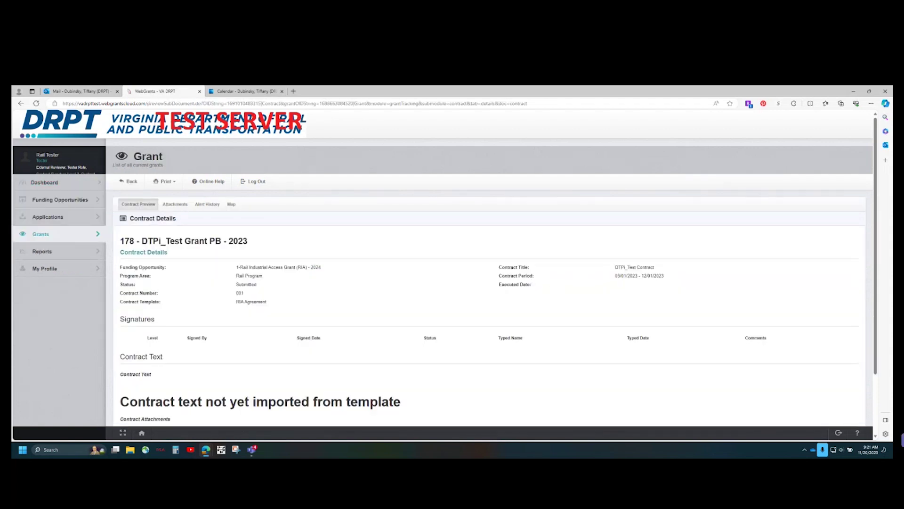
{"action": "scroll", "coordinate": [742, 294], "scroll_direction": "down", "scroll_amount": 1}
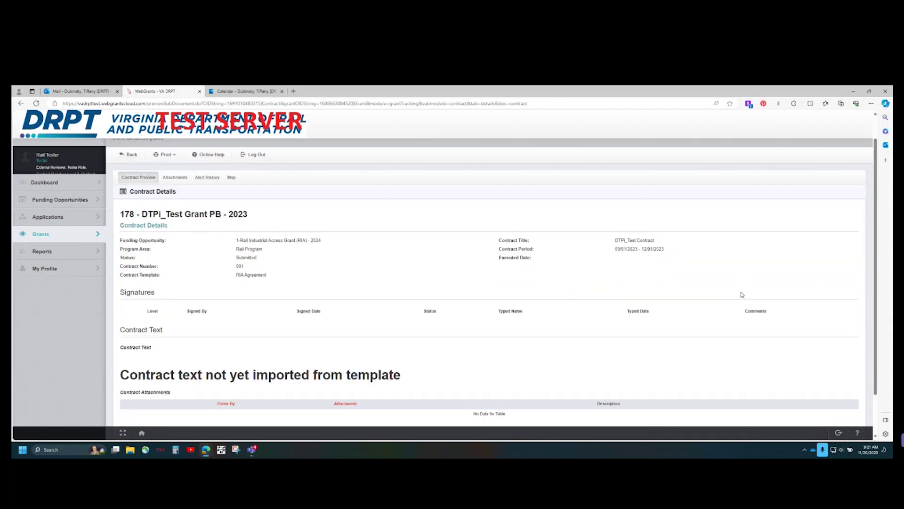
{"action": "scroll", "coordinate": [742, 295], "scroll_direction": "down", "scroll_amount": 1}
{"action": "scroll", "coordinate": [741, 293], "scroll_direction": "up", "scroll_amount": 2}
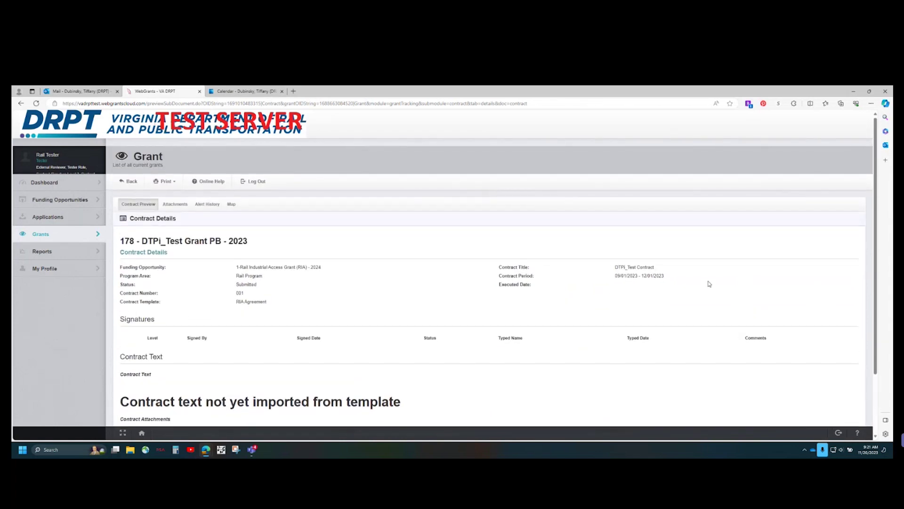
{"action": "scroll", "coordinate": [681, 283], "scroll_direction": "down", "scroll_amount": 2}
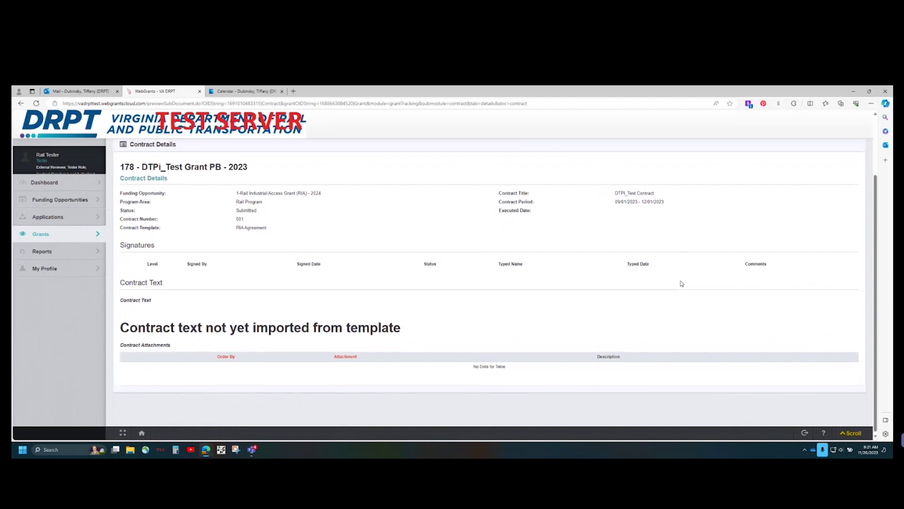
{"action": "scroll", "coordinate": [158, 276], "scroll_direction": "up", "scroll_amount": 2}
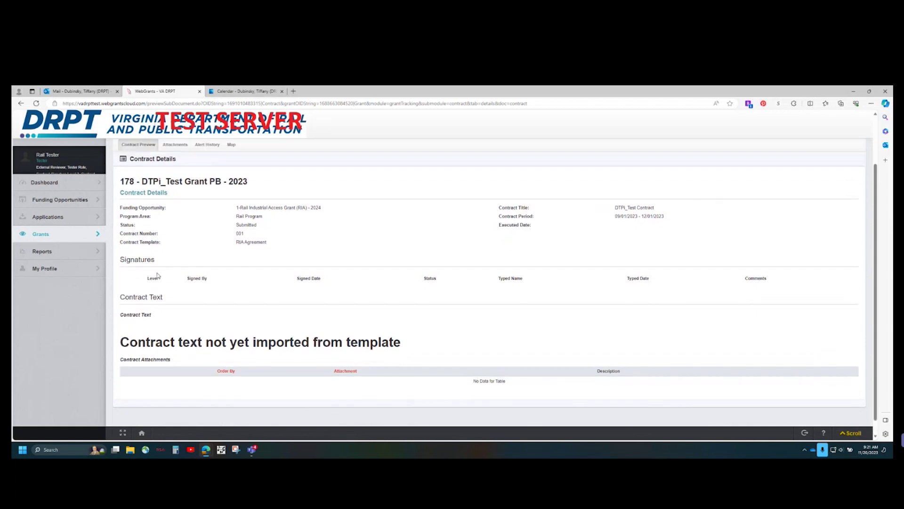
- Return to the dashboard's Work Assignment page and open the message with subject Testing under Recent Correspondence
{"action": "left_click", "coordinate": [75, 183]}
{"action": "left_click", "coordinate": [64, 200]}
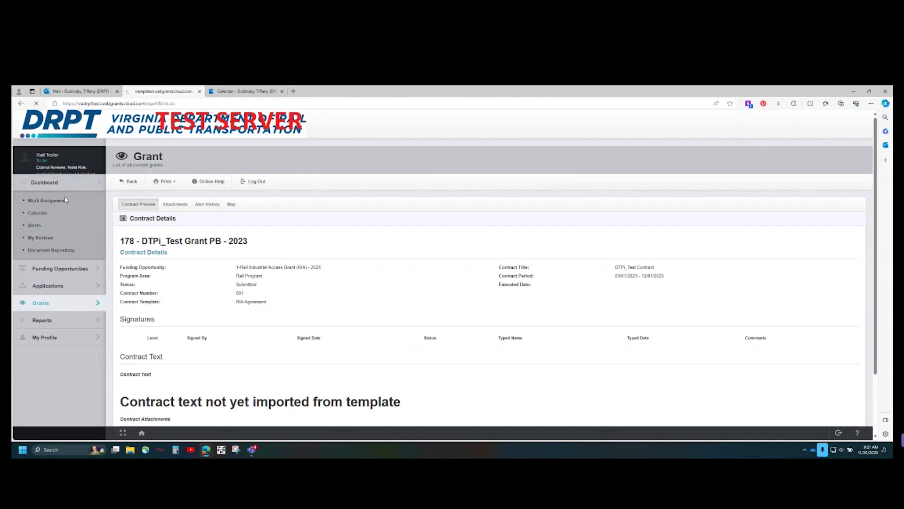
{"action": "scroll", "coordinate": [290, 243], "scroll_direction": "down", "scroll_amount": 2}
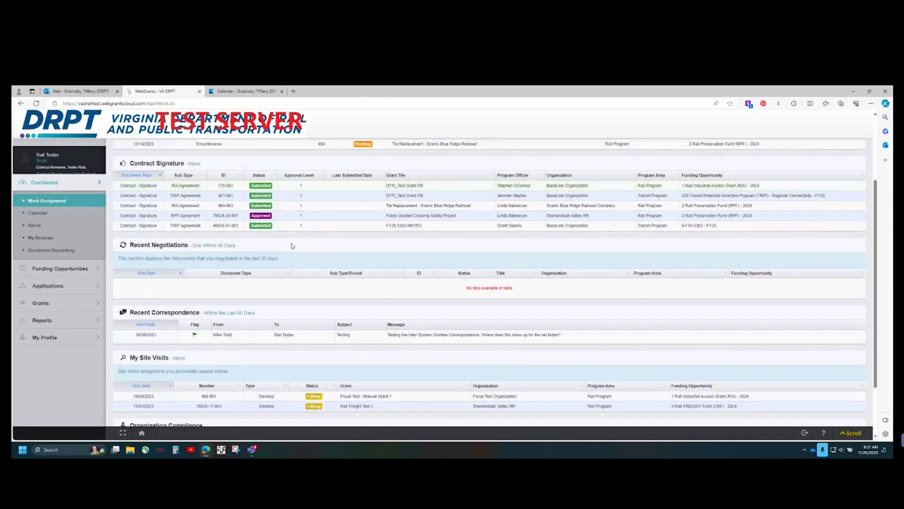
{"action": "scroll", "coordinate": [311, 253], "scroll_direction": "down", "scroll_amount": 1}
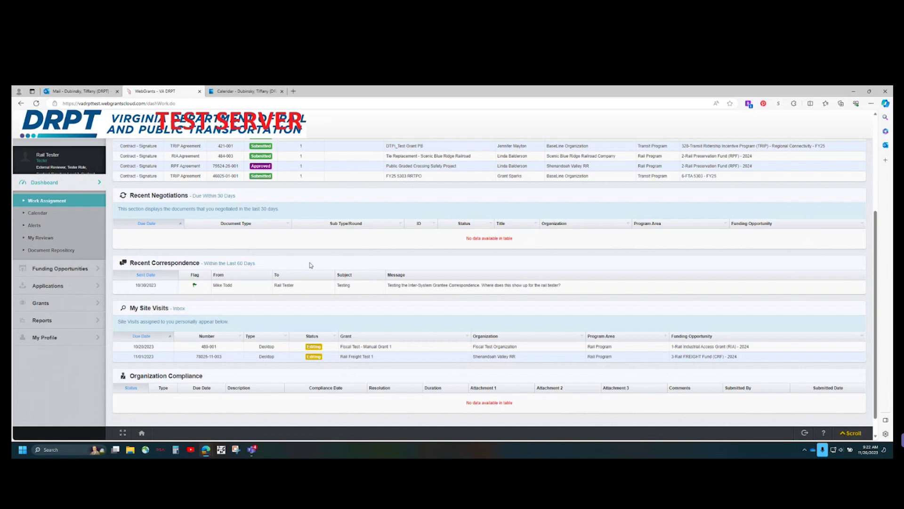
{"action": "left_click", "coordinate": [309, 288]}
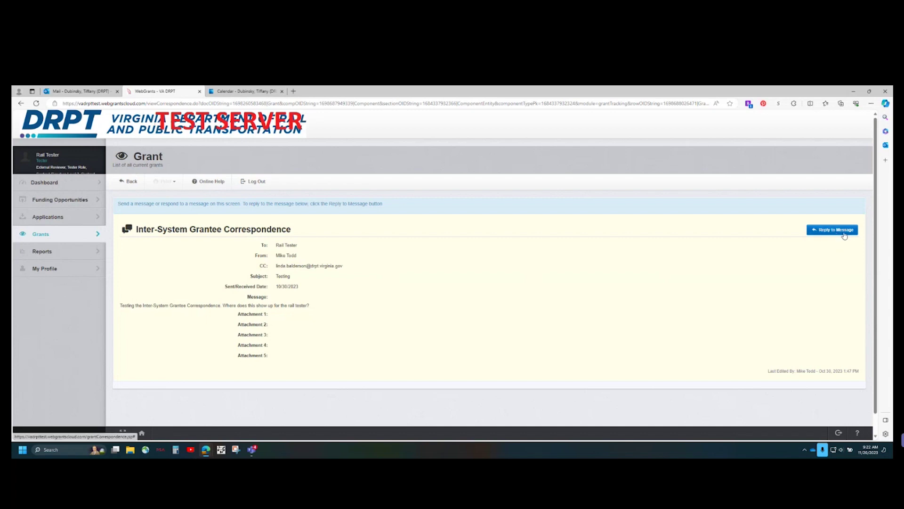
- Leave the correspondence message and return to Work Assignment to view the My Site Visits and Organization Compliance sections
{"action": "left_click", "coordinate": [94, 183]}
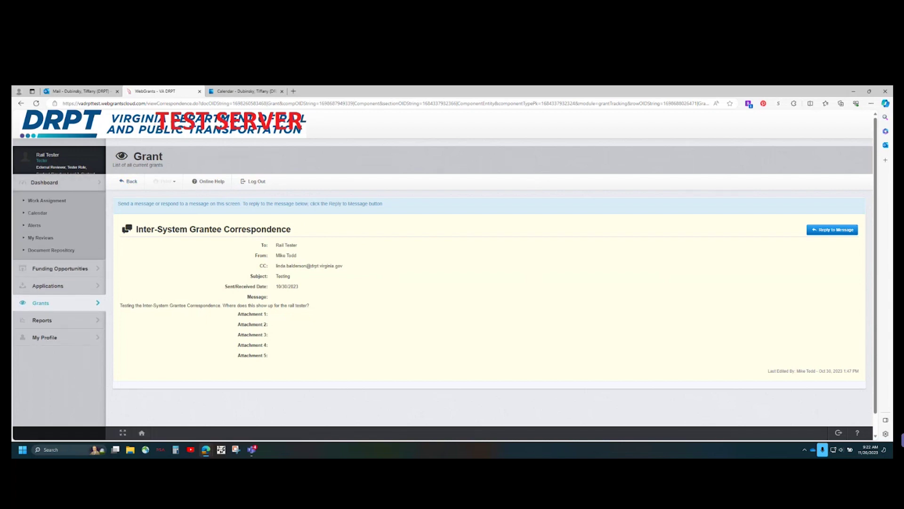
{"action": "left_click", "coordinate": [65, 198]}
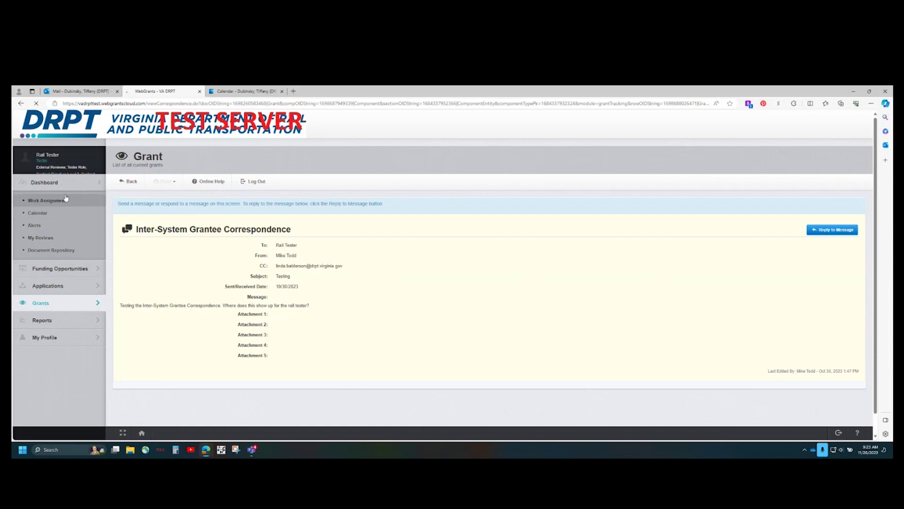
{"action": "scroll", "coordinate": [323, 258], "scroll_direction": "down", "scroll_amount": 4}
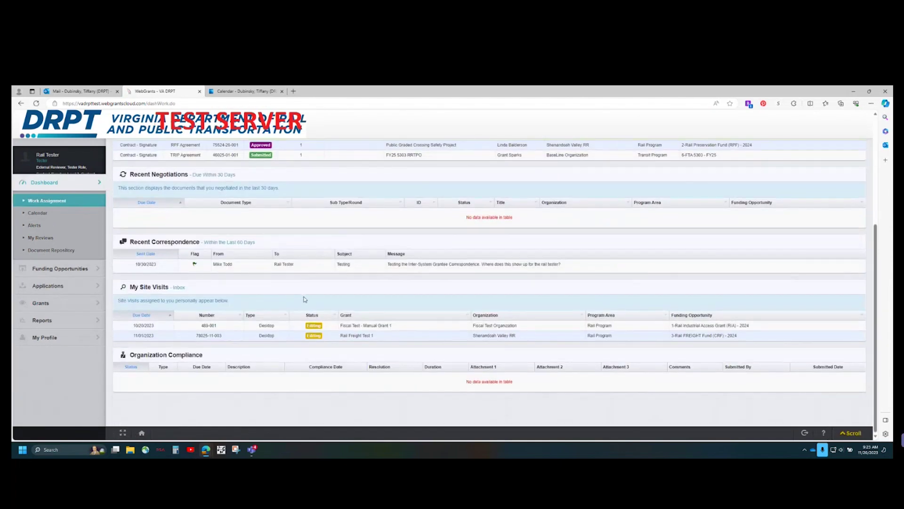